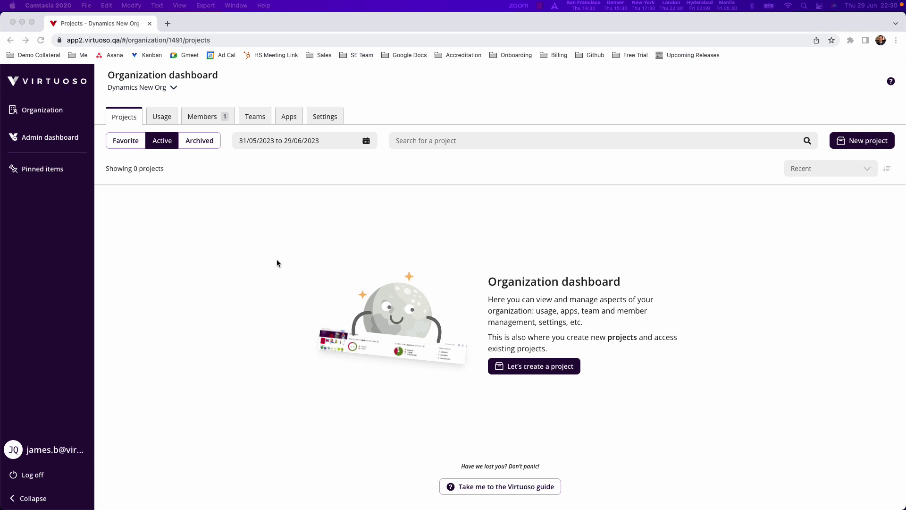
- Create a new Virtuoso project named 'Dynamics365 Project'
{"action": "left_click", "coordinate": [542, 404]}
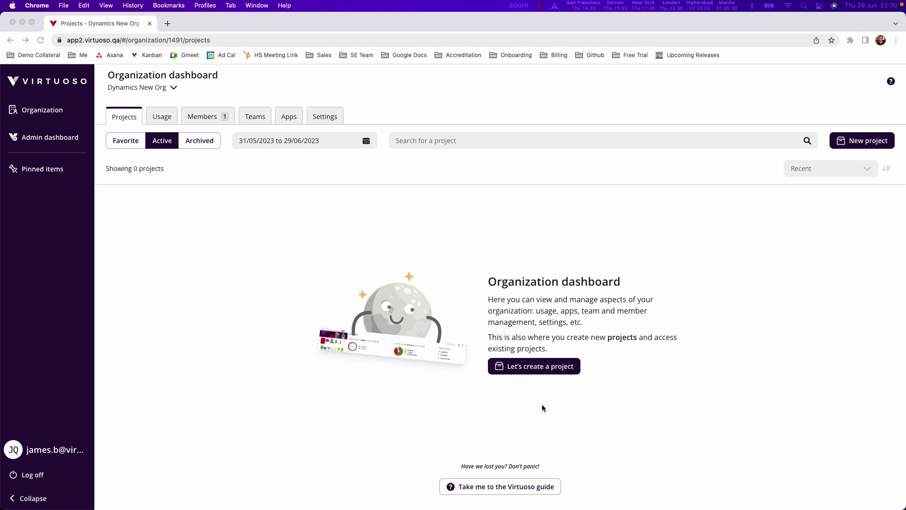
{"action": "left_click", "coordinate": [544, 373]}
{"action": "left_click", "coordinate": [484, 240]}
{"action": "type", "text": "Dynamics3"}
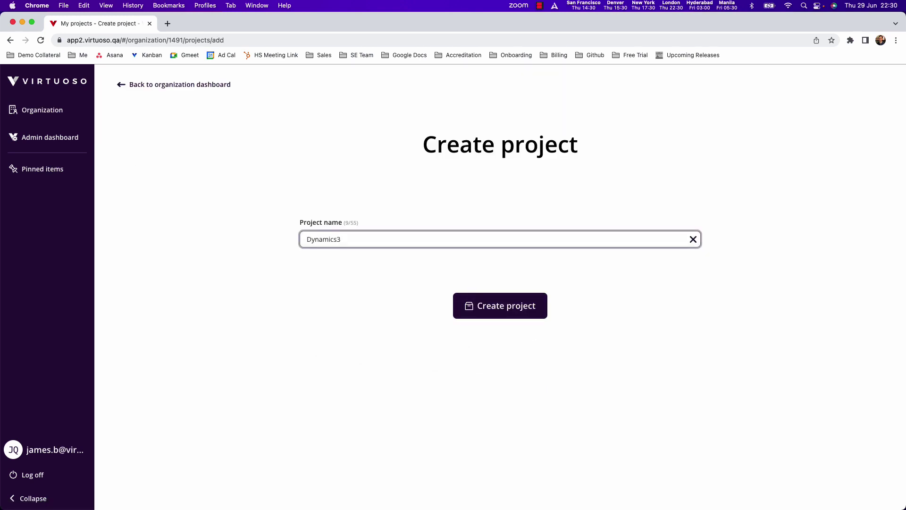
{"action": "type", "text": "65 Project"}
{"action": "key", "text": "Return"}
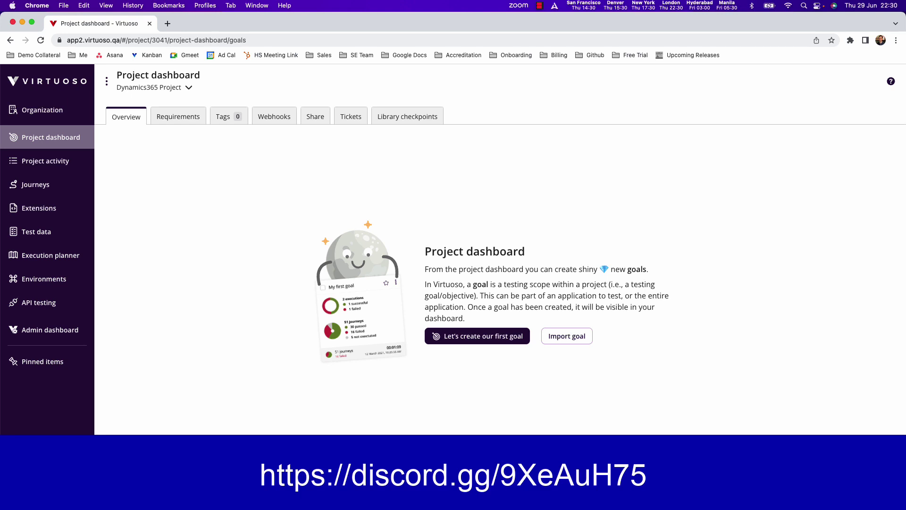
- Download Dynamics_365_Sales_15302.json from the Dynamics365 Project Import thread in Discord
{"action": "key", "text": "super+Tab"}
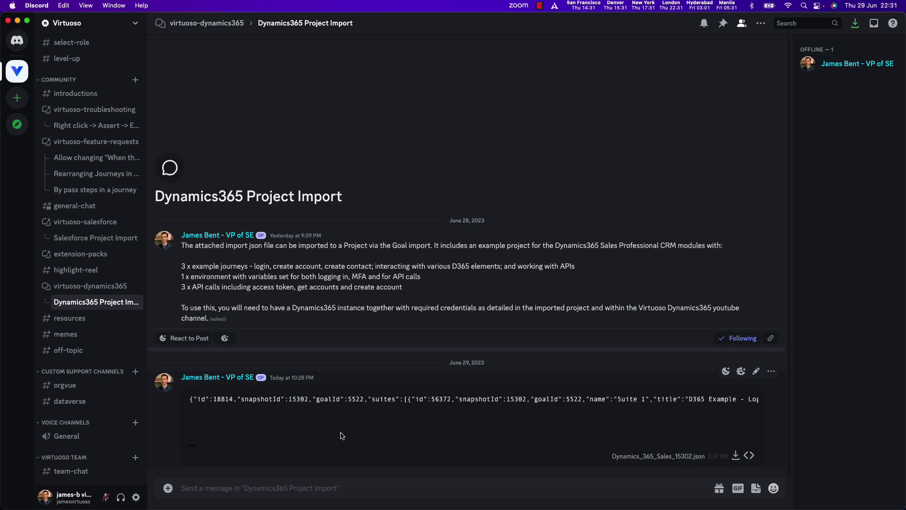
{"action": "left_click", "coordinate": [735, 456]}
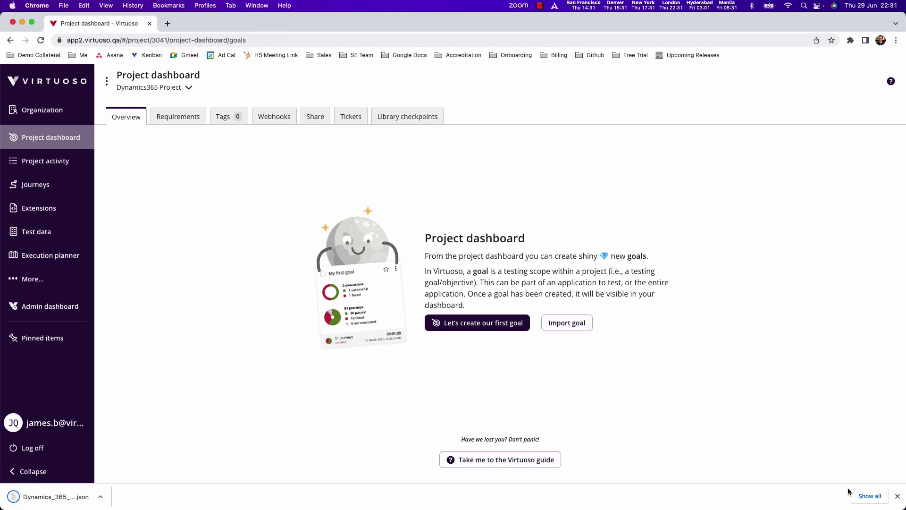
- Import Dynamics_365_Sales_15302.json as the Dynamics 365 Sales goal with its four journeys
{"action": "left_click", "coordinate": [897, 496]}
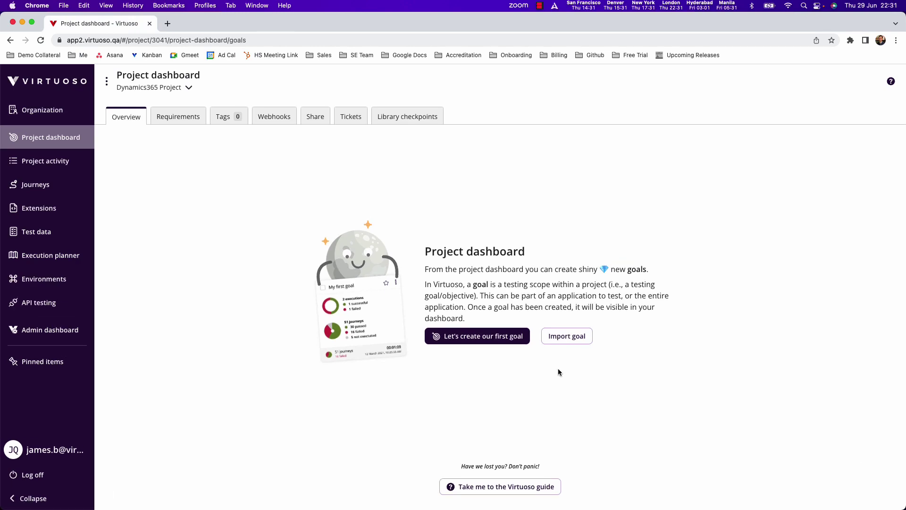
{"action": "left_click", "coordinate": [570, 338]}
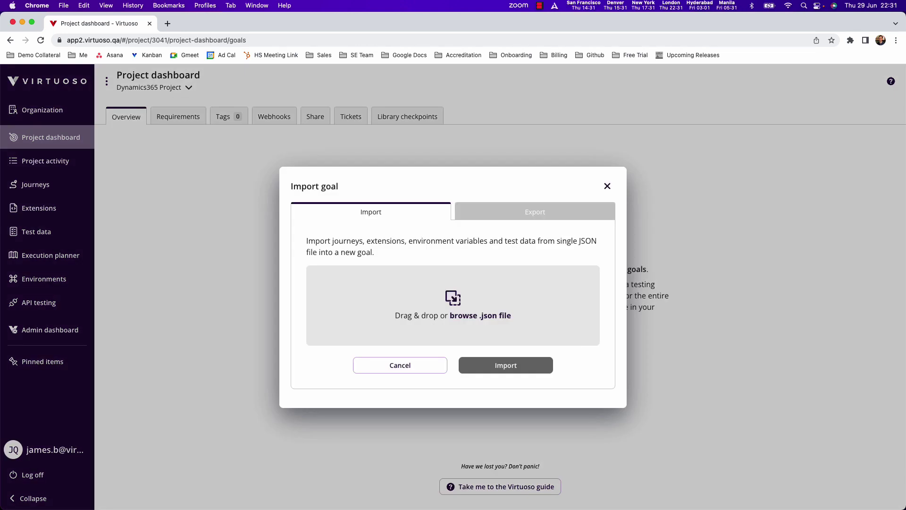
{"action": "left_click_drag", "start_coordinate": [471, 315], "coordinate": [457, 312]}
{"action": "left_click", "coordinate": [517, 369]}
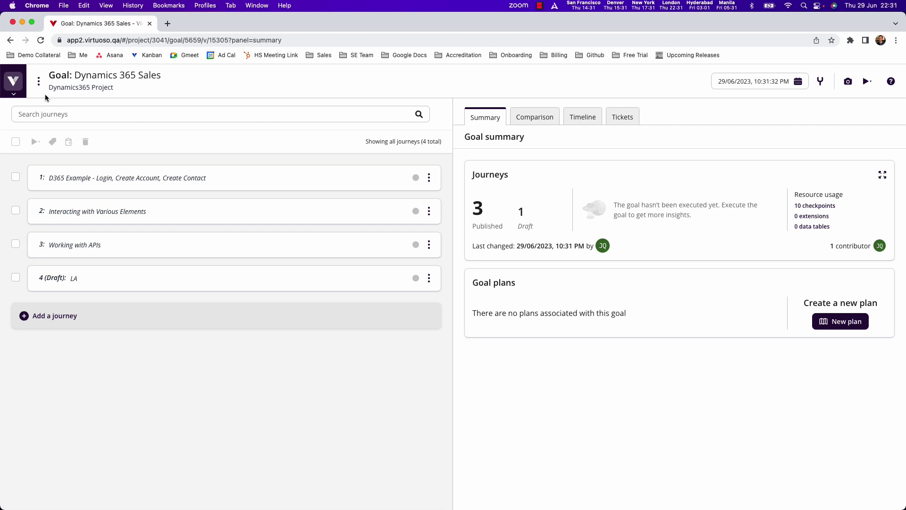
- Open the project's Environments page showing the dev environment's nine variables
{"action": "left_click", "coordinate": [22, 96]}
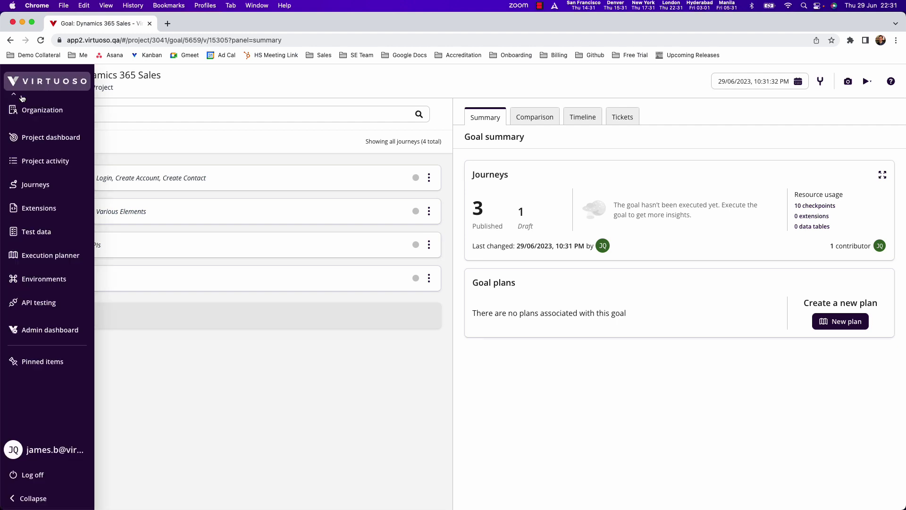
{"action": "left_click", "coordinate": [50, 278]}
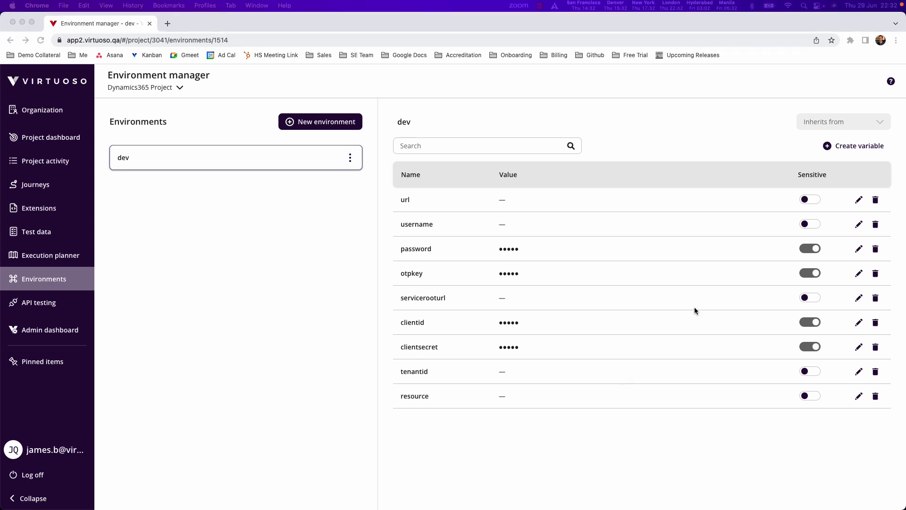
- Set the dev environment's url variable to the Dynamics 365 instance address
{"action": "left_click", "coordinate": [858, 199]}
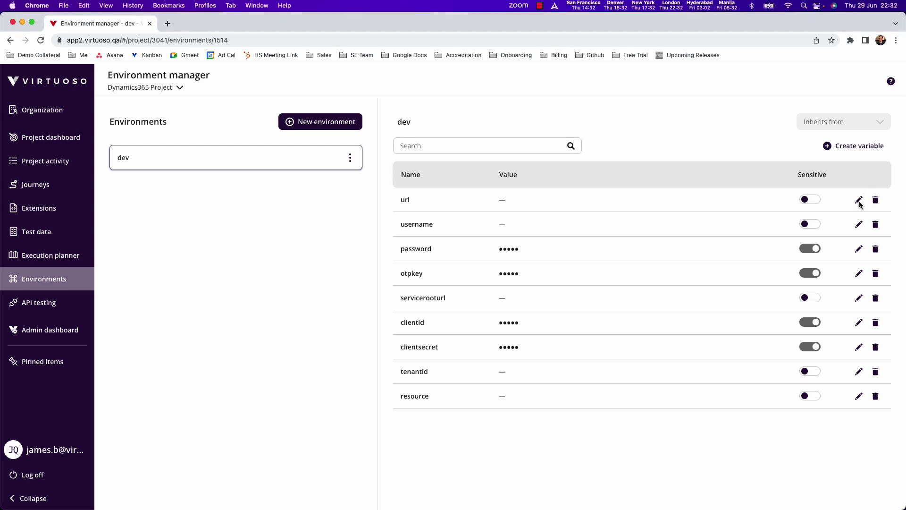
{"action": "left_click", "coordinate": [628, 242]}
{"action": "key", "text": "super+v"}
{"action": "left_click", "coordinate": [867, 247]}
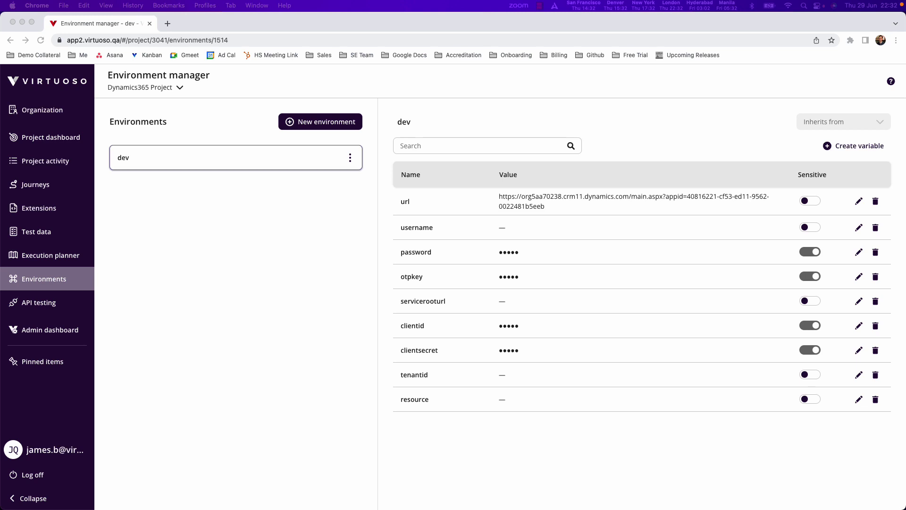
- Set the dev environment's username variable to the login e-mail address
{"action": "left_click", "coordinate": [859, 227]}
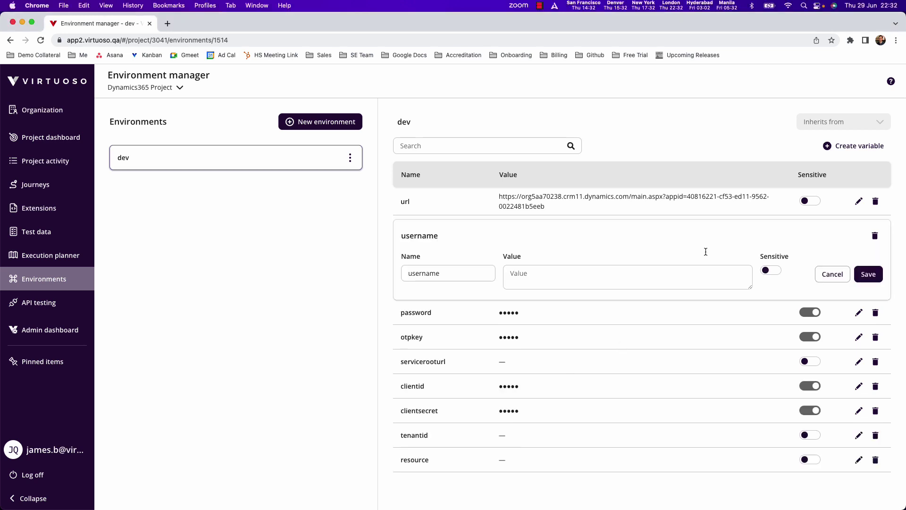
{"action": "left_click", "coordinate": [662, 267]}
{"action": "key", "text": "super+v"}
{"action": "left_click", "coordinate": [867, 274]}
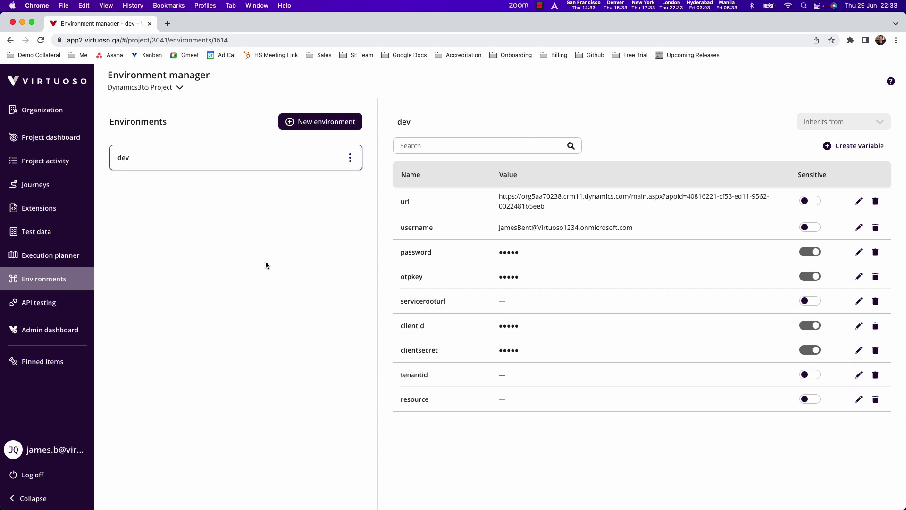
- Run journey 1, 'D365 Example - Login, Create Account, Create Contact', in the live preview
{"action": "left_click", "coordinate": [42, 147]}
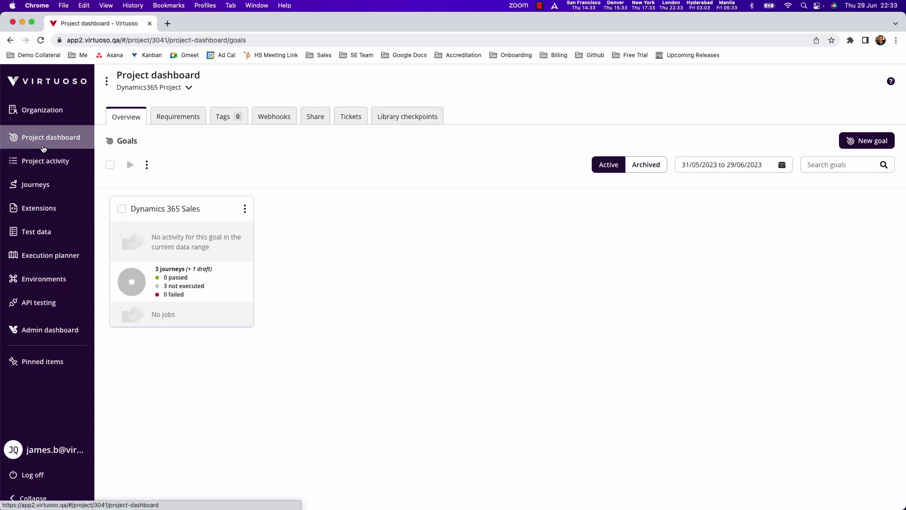
{"action": "left_click", "coordinate": [184, 208]}
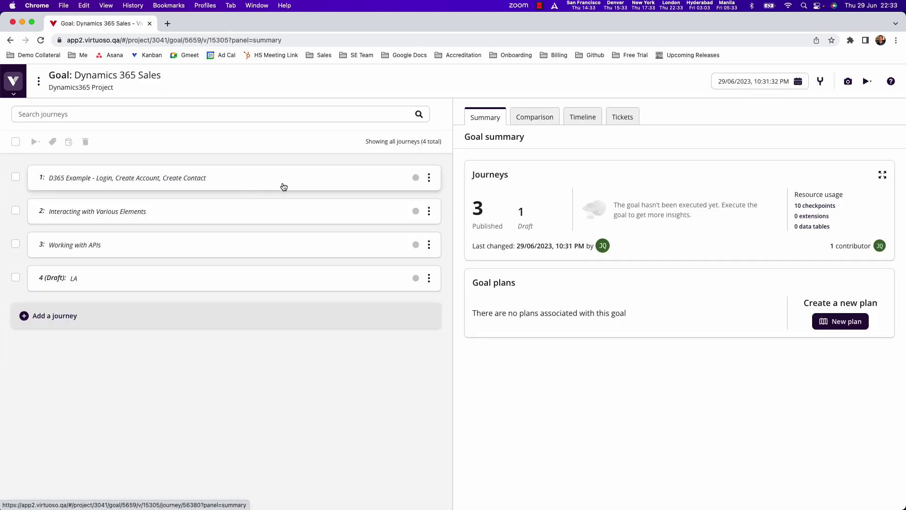
{"action": "left_click", "coordinate": [283, 188]}
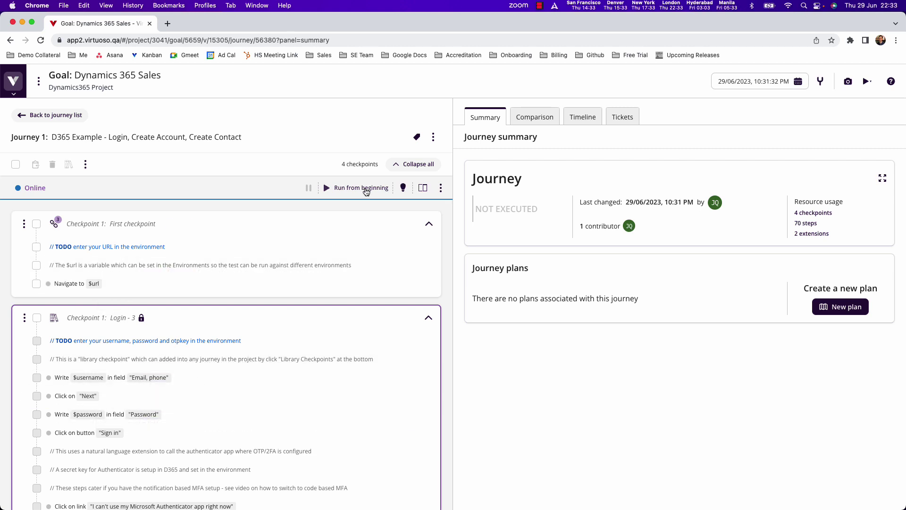
{"action": "left_click", "coordinate": [422, 189]}
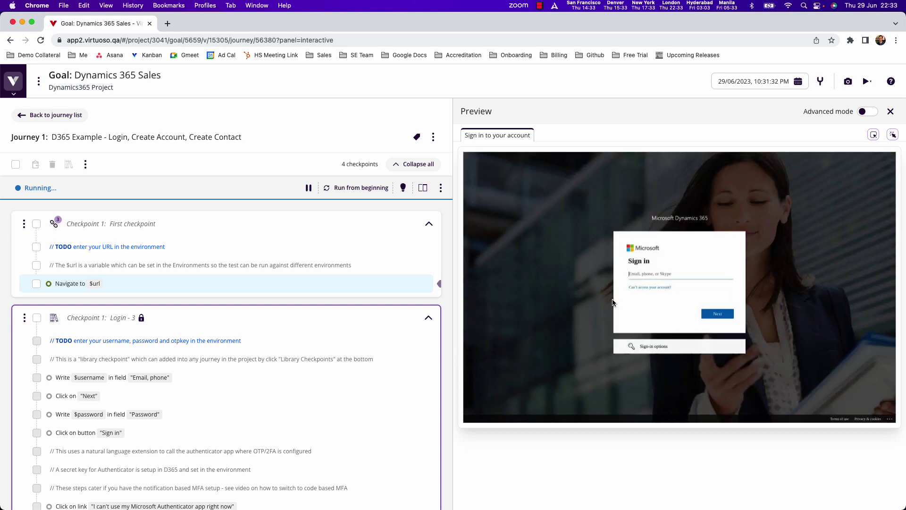
{"action": "scroll", "coordinate": [302, 304], "scroll_direction": "down", "scroll_amount": 1}
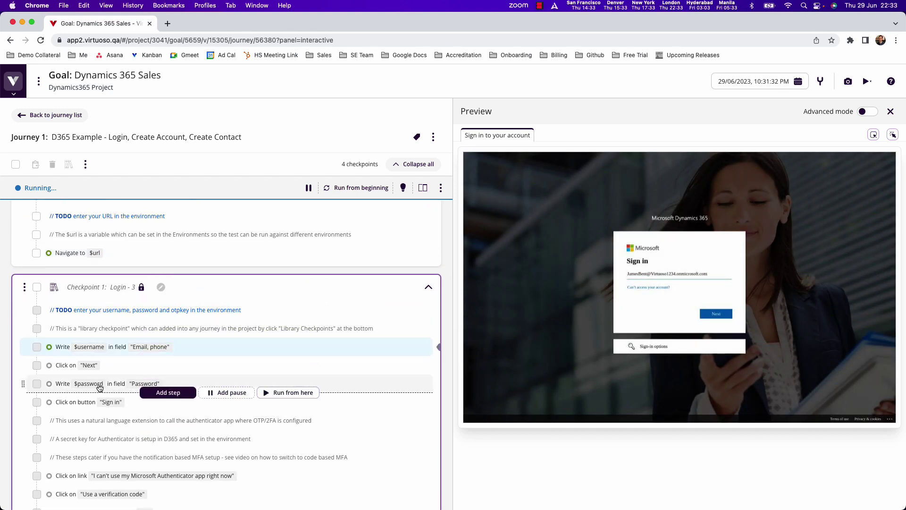
{"action": "scroll", "coordinate": [376, 446], "scroll_direction": "down", "scroll_amount": 1}
{"action": "scroll", "coordinate": [376, 446], "scroll_direction": "down", "scroll_amount": 1}
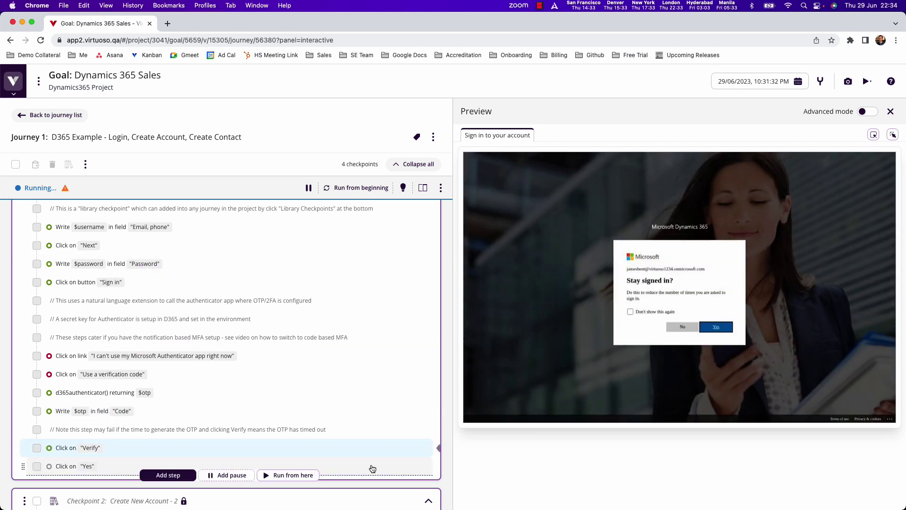
- Browse the library checkpoints without adding any, then review Checkpoint 2's steps as the run continues
{"action": "scroll", "coordinate": [370, 466], "scroll_direction": "up", "scroll_amount": 5}
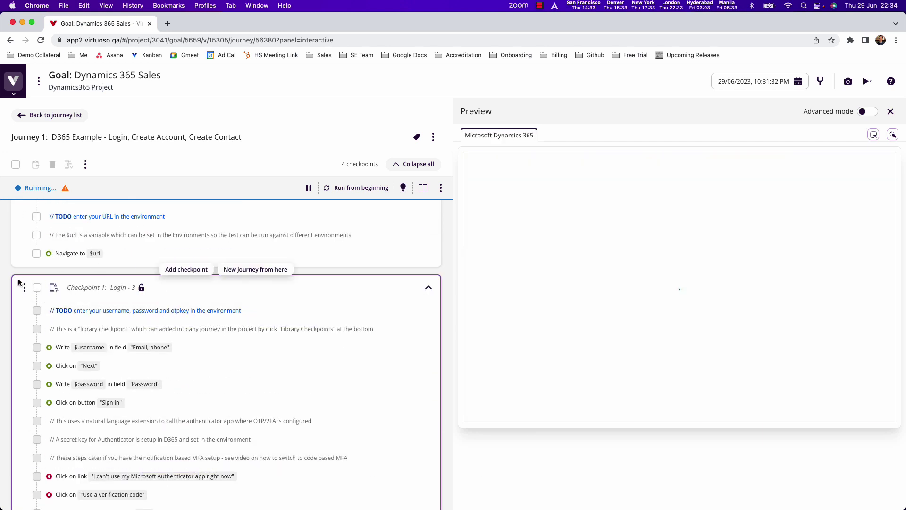
{"action": "scroll", "coordinate": [176, 371], "scroll_direction": "down", "scroll_amount": 15}
{"action": "left_click", "coordinate": [125, 486]}
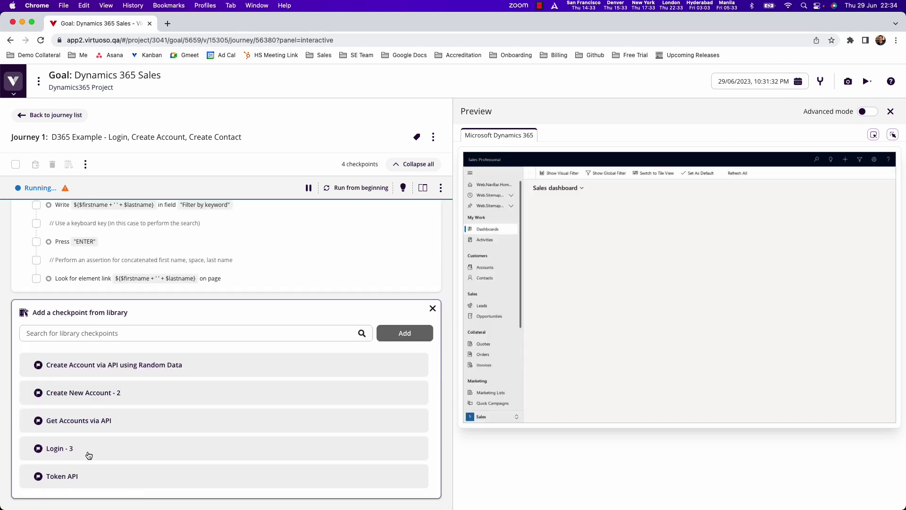
{"action": "left_click", "coordinate": [432, 309]}
{"action": "scroll", "coordinate": [413, 394], "scroll_direction": "up", "scroll_amount": 10}
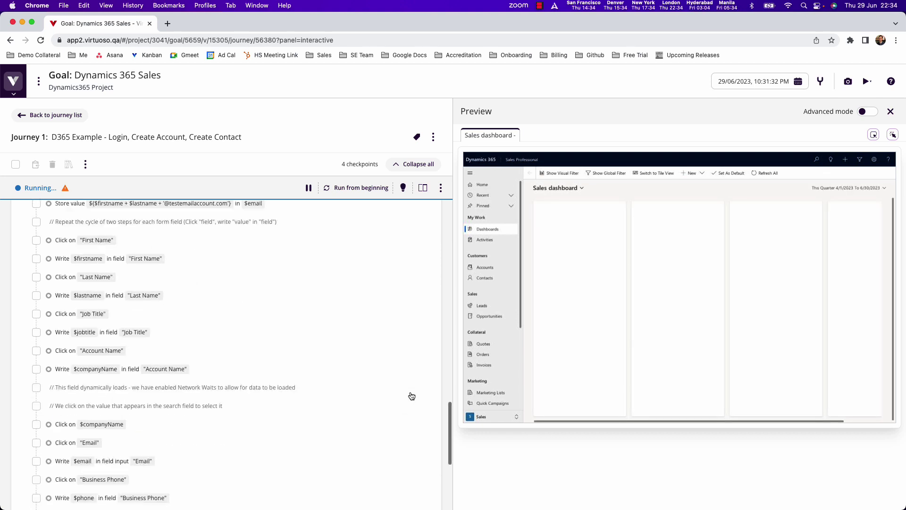
{"action": "scroll", "coordinate": [412, 396], "scroll_direction": "up", "scroll_amount": 1}
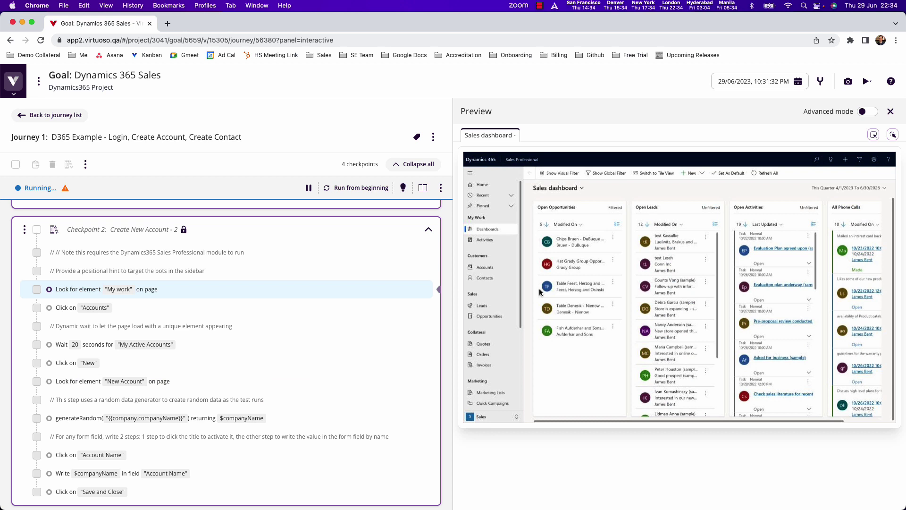
{"action": "scroll", "coordinate": [100, 298], "scroll_direction": "down", "scroll_amount": 1}
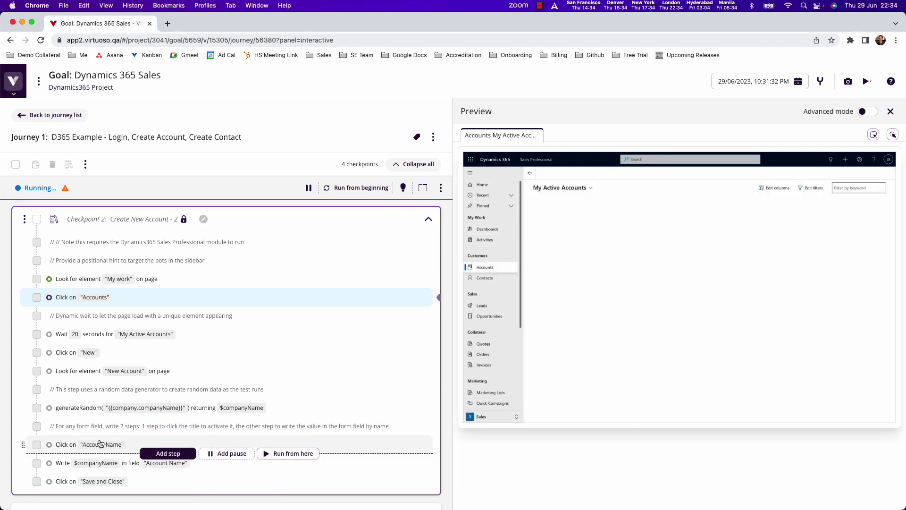
{"action": "scroll", "coordinate": [132, 462], "scroll_direction": "down", "scroll_amount": 5}
{"action": "scroll", "coordinate": [132, 460], "scroll_direction": "down", "scroll_amount": 2}
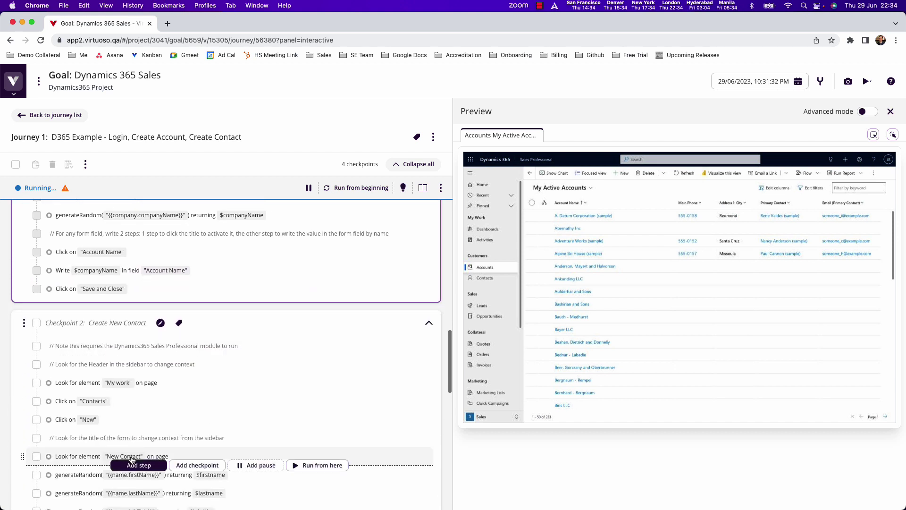
{"action": "scroll", "coordinate": [122, 260], "scroll_direction": "up", "scroll_amount": 2}
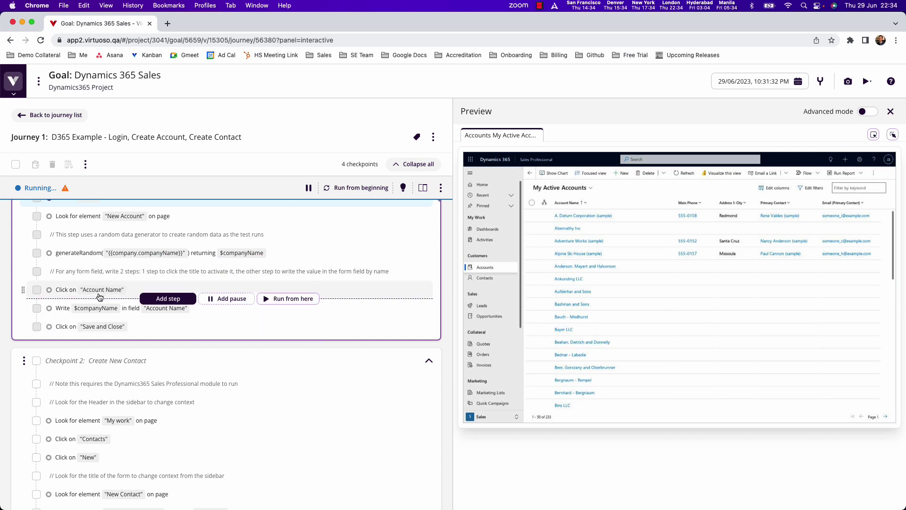
- Open journey 2, 'Interacting with Various Elements', and review its checkpoints down to Login - 3
{"action": "left_click", "coordinate": [66, 115]}
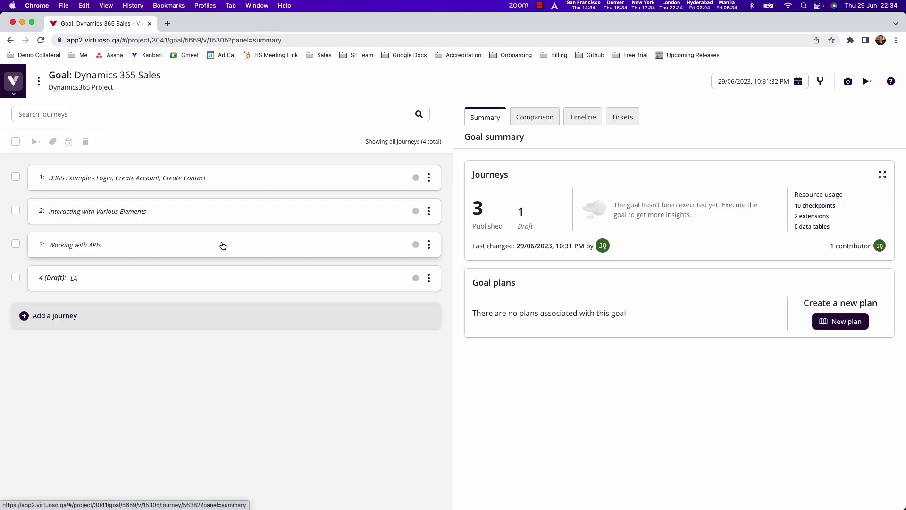
{"action": "left_click", "coordinate": [225, 219]}
{"action": "scroll", "coordinate": [203, 263], "scroll_direction": "down", "scroll_amount": 1}
{"action": "scroll", "coordinate": [203, 264], "scroll_direction": "down", "scroll_amount": 5}
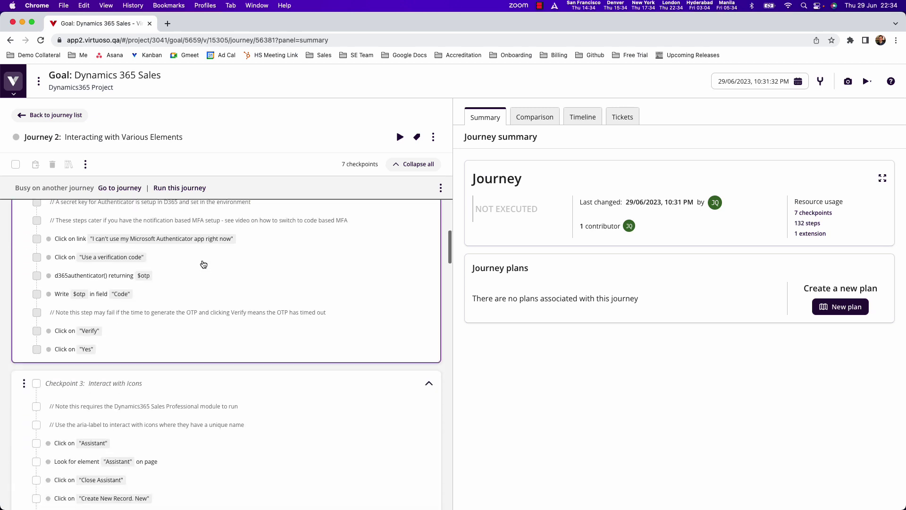
{"action": "scroll", "coordinate": [204, 263], "scroll_direction": "down", "scroll_amount": 3}
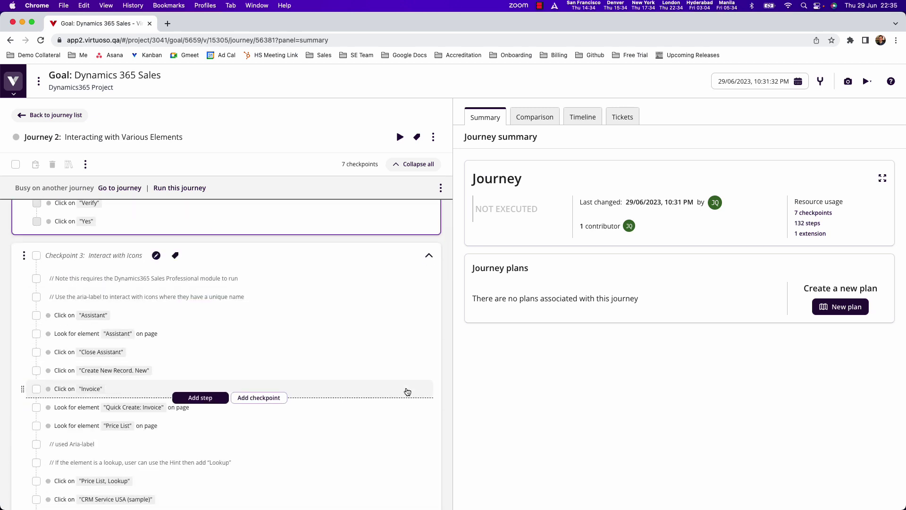
{"action": "scroll", "coordinate": [345, 366], "scroll_direction": "down", "scroll_amount": 3}
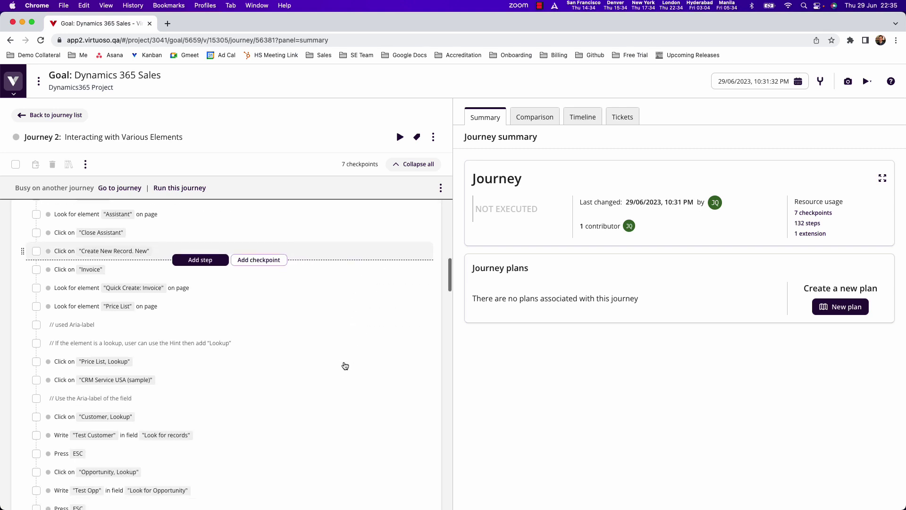
{"action": "scroll", "coordinate": [345, 366], "scroll_direction": "down", "scroll_amount": 6}
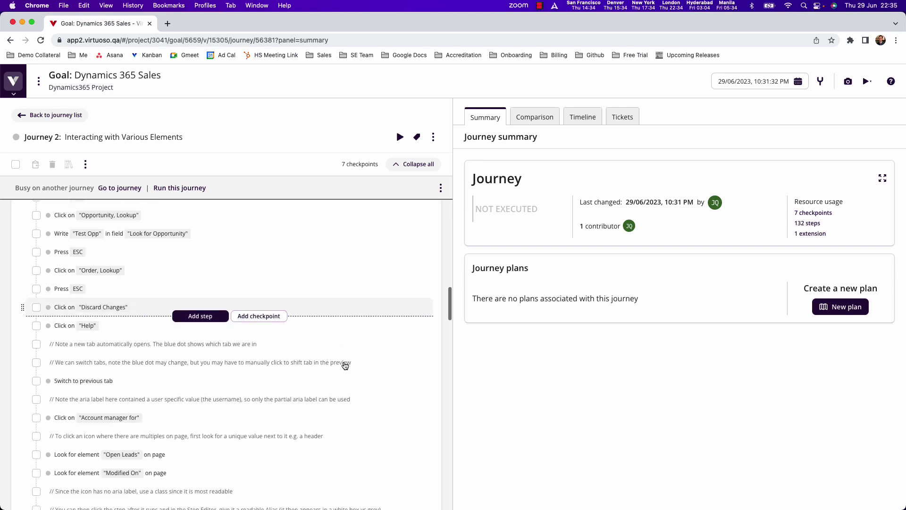
{"action": "scroll", "coordinate": [345, 366], "scroll_direction": "down", "scroll_amount": 4}
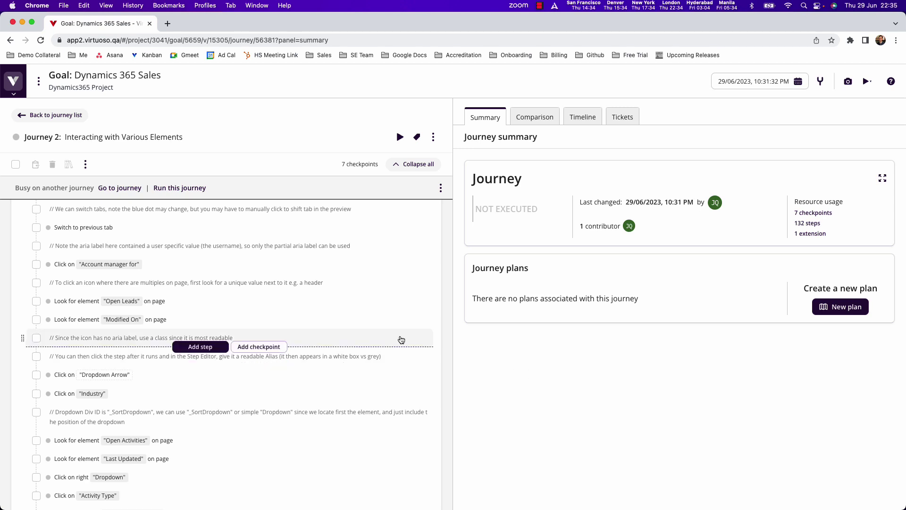
{"action": "scroll", "coordinate": [283, 349], "scroll_direction": "up", "scroll_amount": 4}
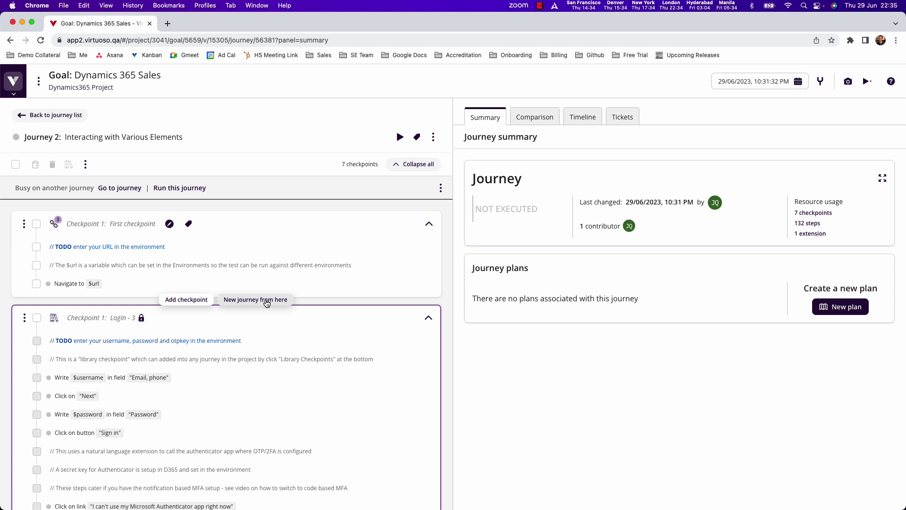
{"action": "scroll", "coordinate": [324, 347], "scroll_direction": "down", "scroll_amount": 5}
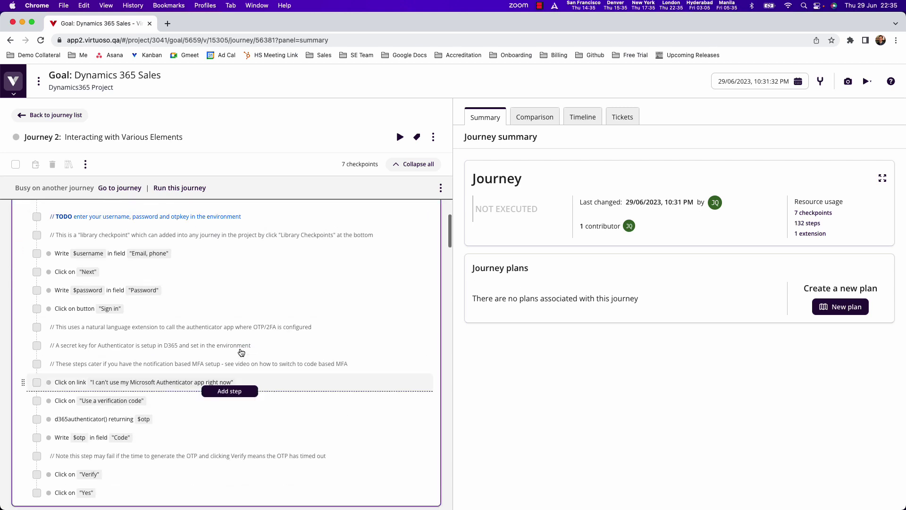
{"action": "scroll", "coordinate": [290, 414], "scroll_direction": "down", "scroll_amount": 1}
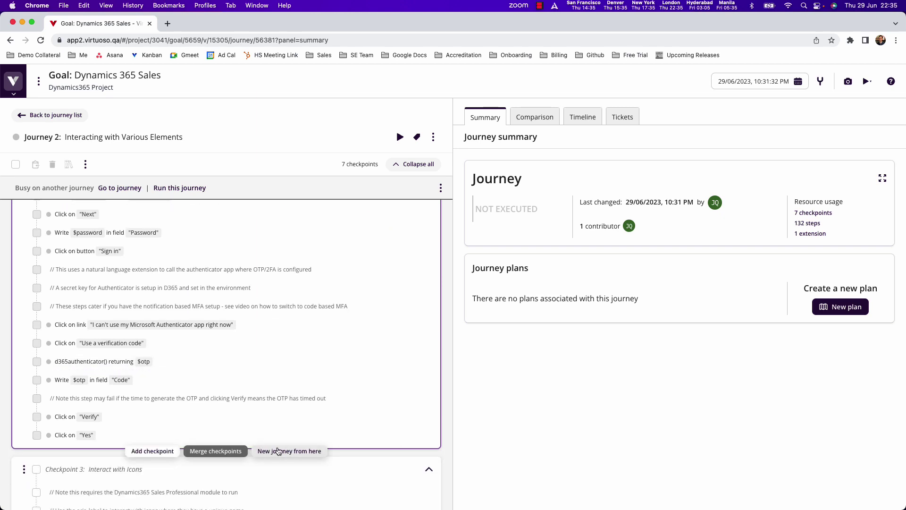
- Create a new draft journey 'Test 5' starting from the Login - 3 checkpoint
{"action": "left_click", "coordinate": [279, 450]}
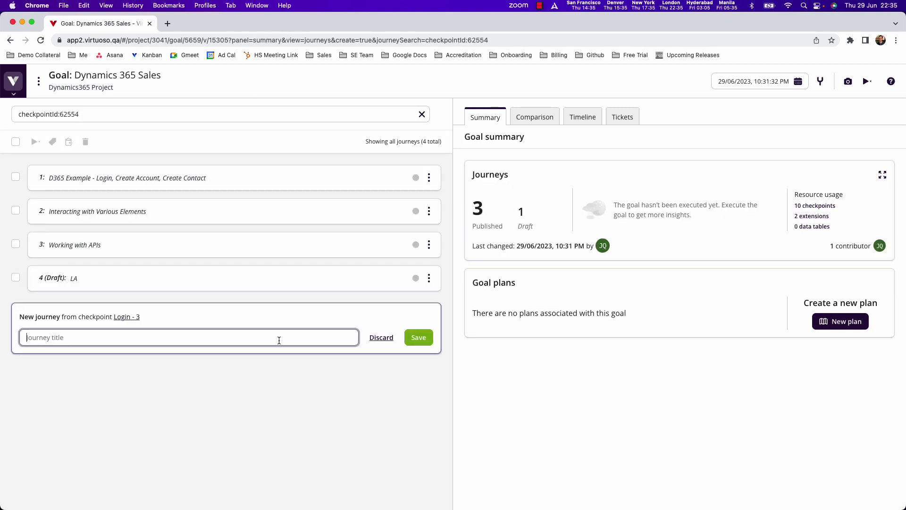
{"action": "type", "text": "Test 5"}
{"action": "key", "text": "Return"}
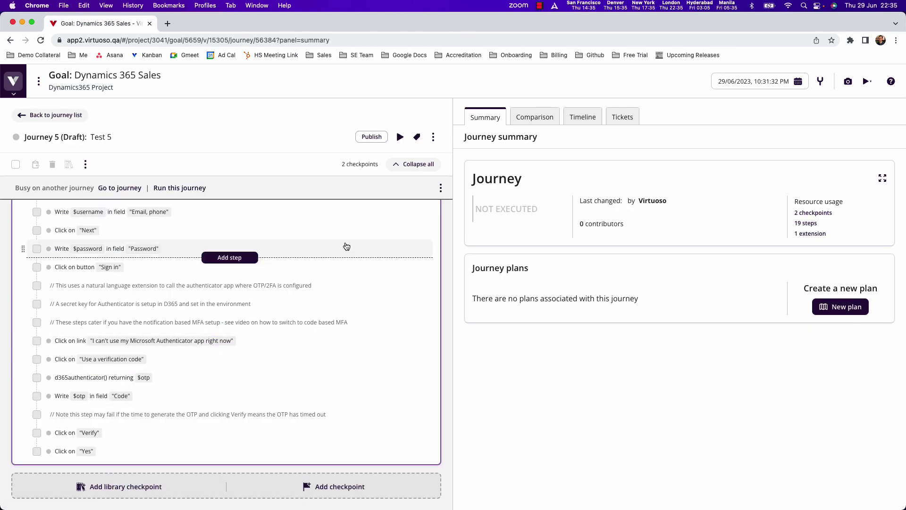
- Run the Test 5 journey and watch its login steps in the live preview
{"action": "left_click", "coordinate": [193, 191]}
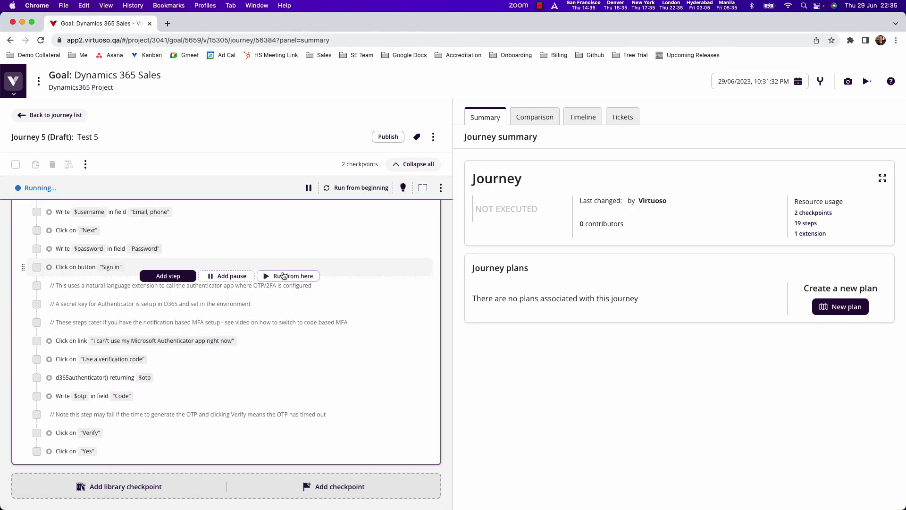
{"action": "left_click", "coordinate": [422, 189]}
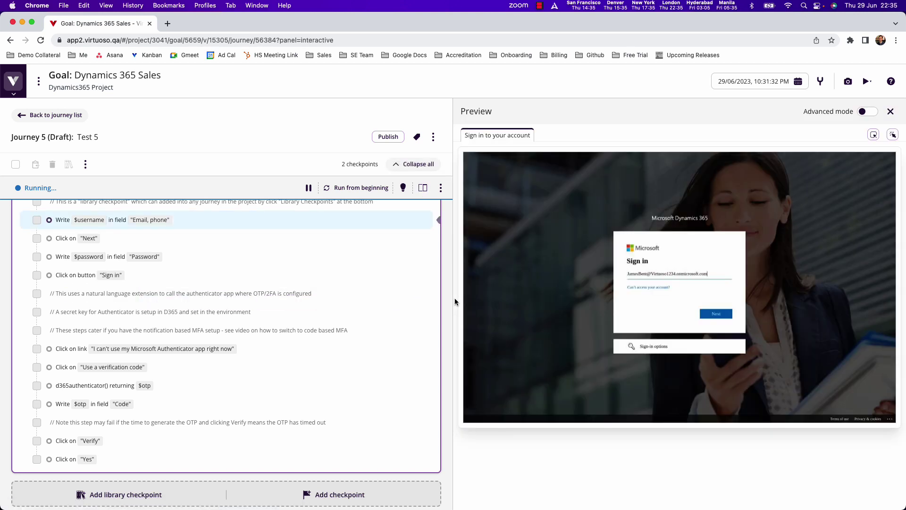
{"action": "mouse_move", "coordinate": [410, 309]}
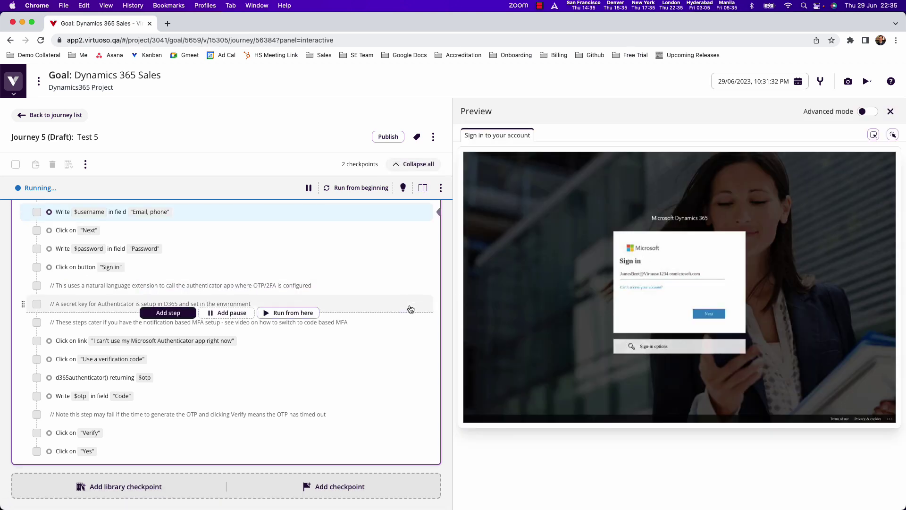